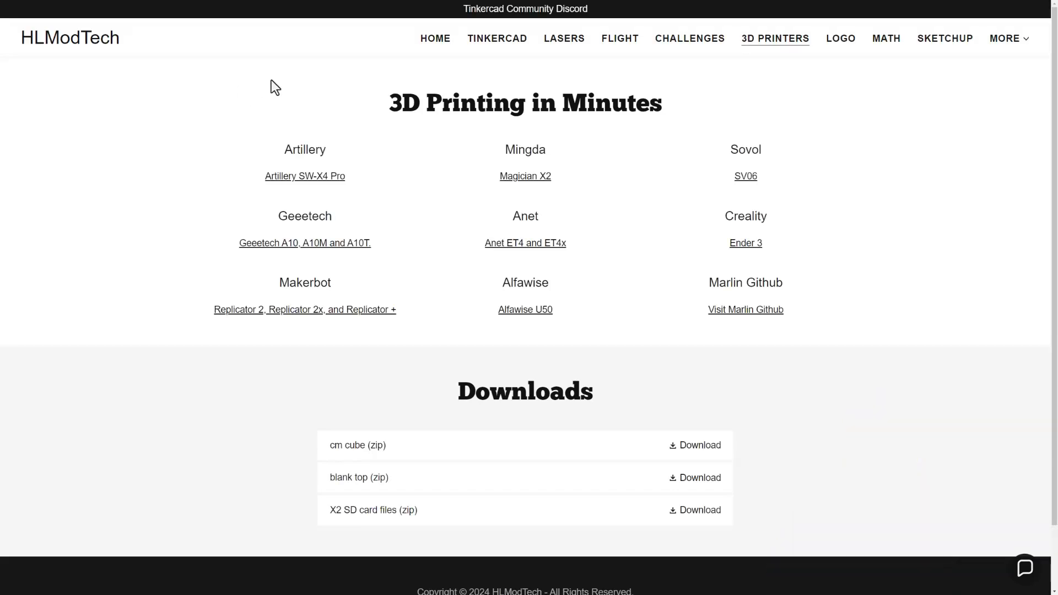
# Step: Go to the Artillery website via the 'Click Here' link
pyautogui.click(319, 178)
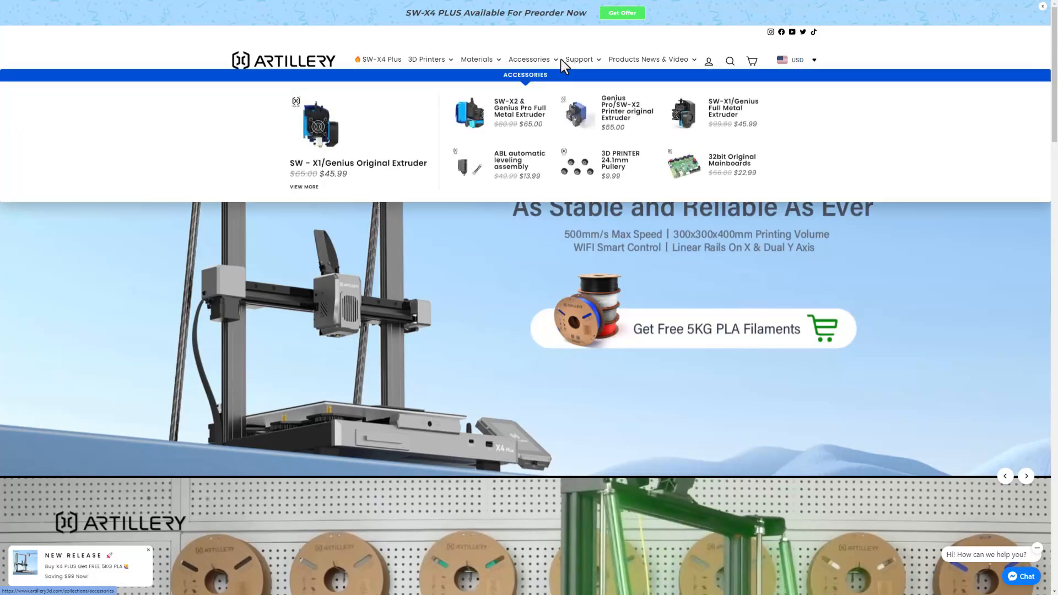
pyautogui.moveTo(583, 61)
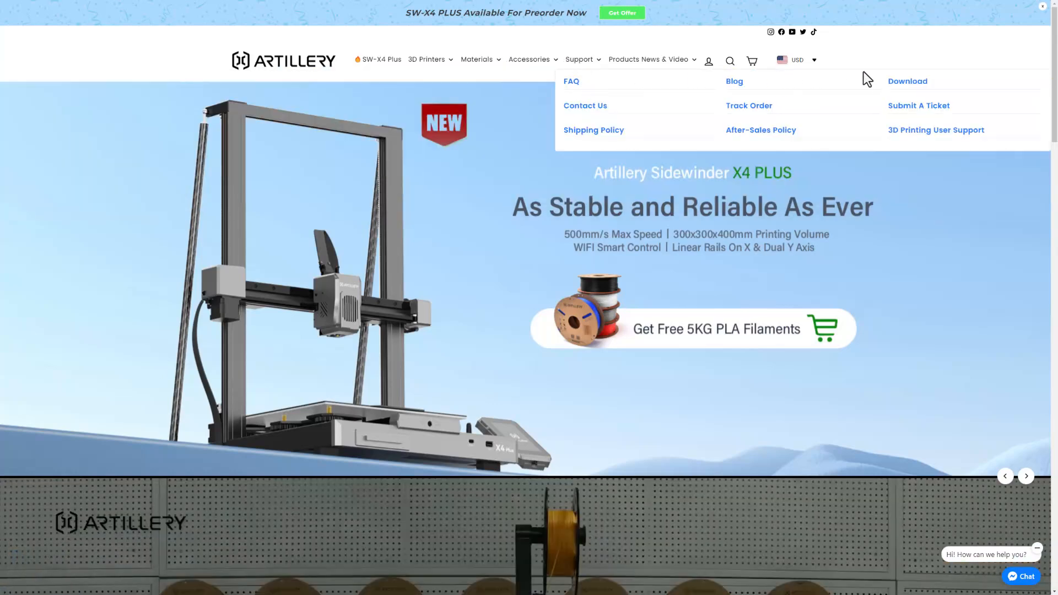
# Step: Show the Sidewinder X4 Pro downloads on the 3D Printing User Support page
pyautogui.click(904, 83)
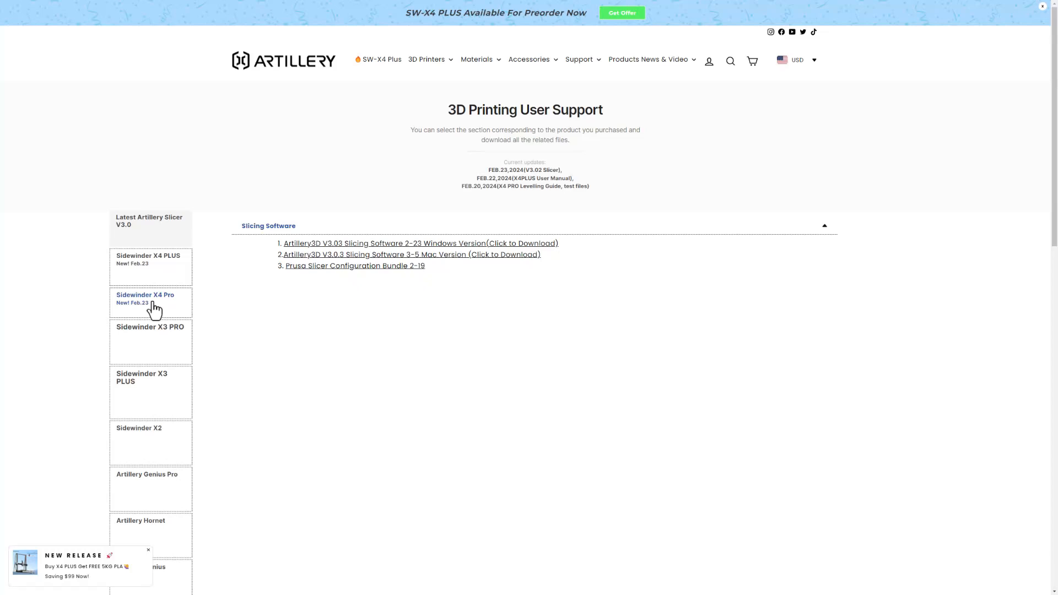
pyautogui.click(159, 307)
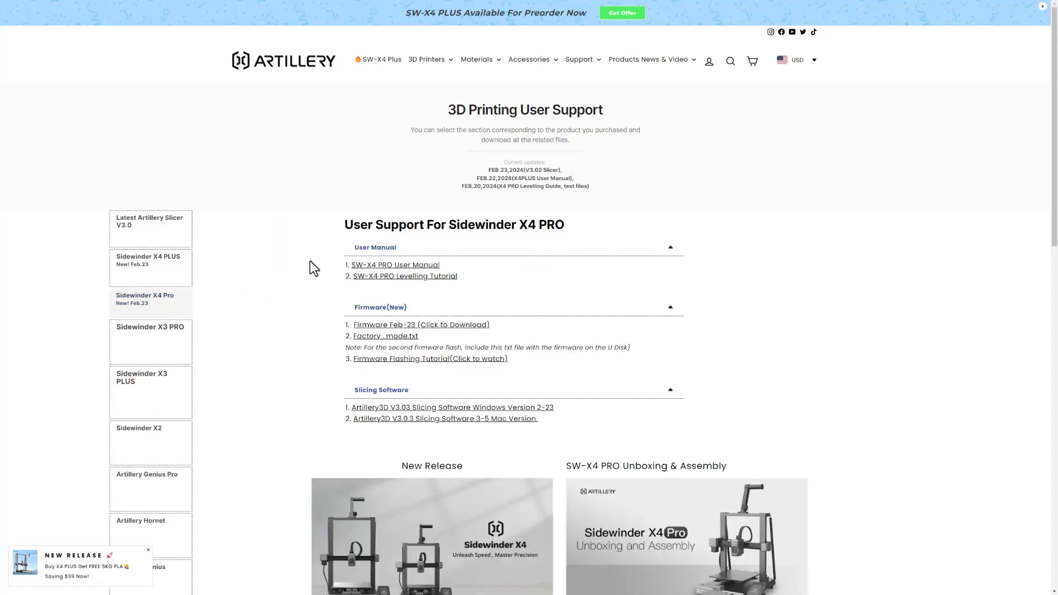
pyautogui.scroll(-2, 291, 299)
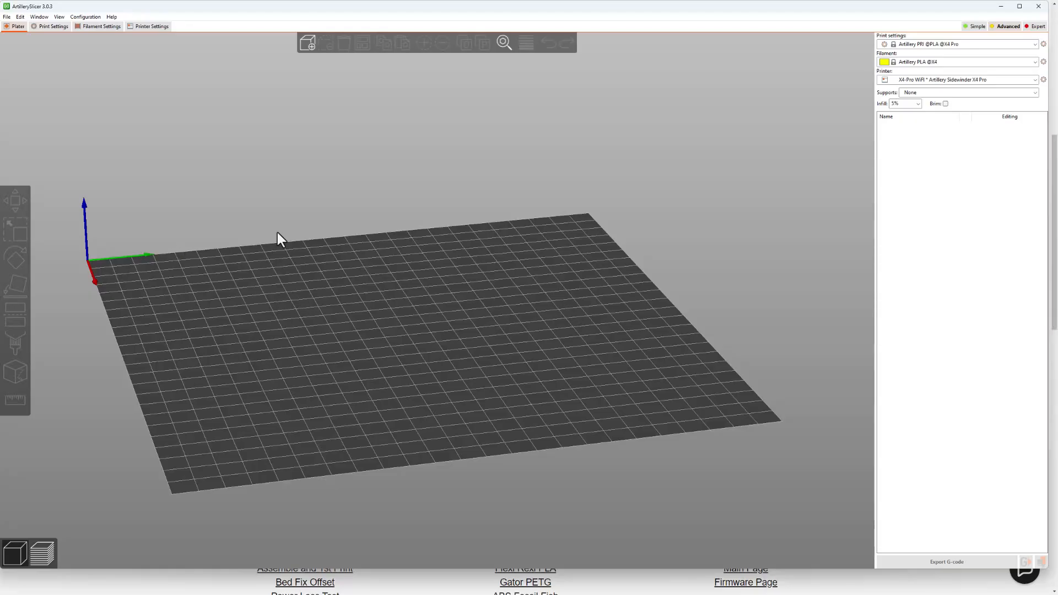
# Step: Import the snakez v5.stl model onto the build plate
pyautogui.click(309, 41)
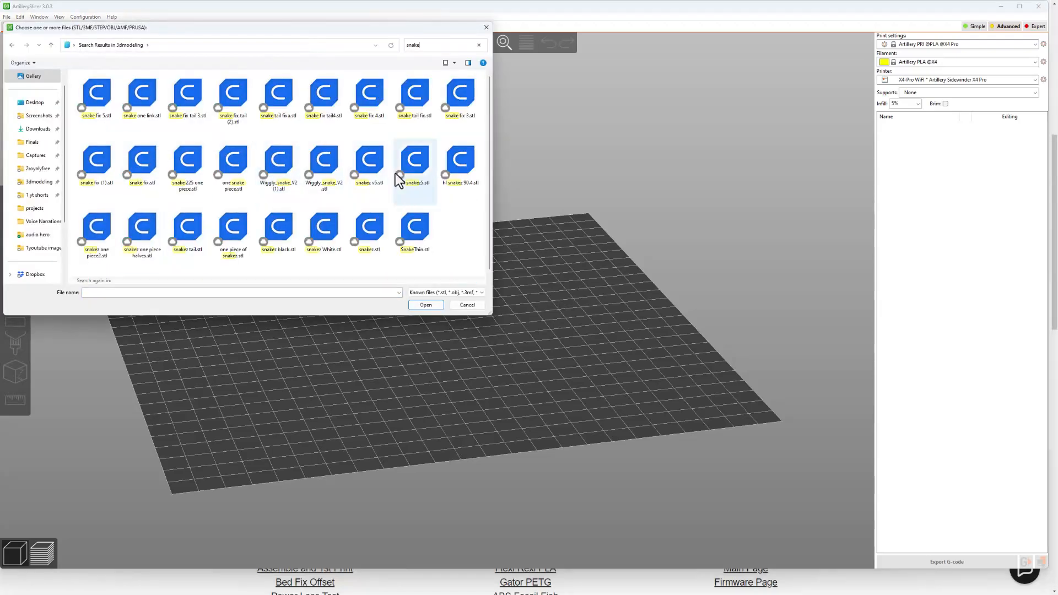
pyautogui.doubleClick(371, 171)
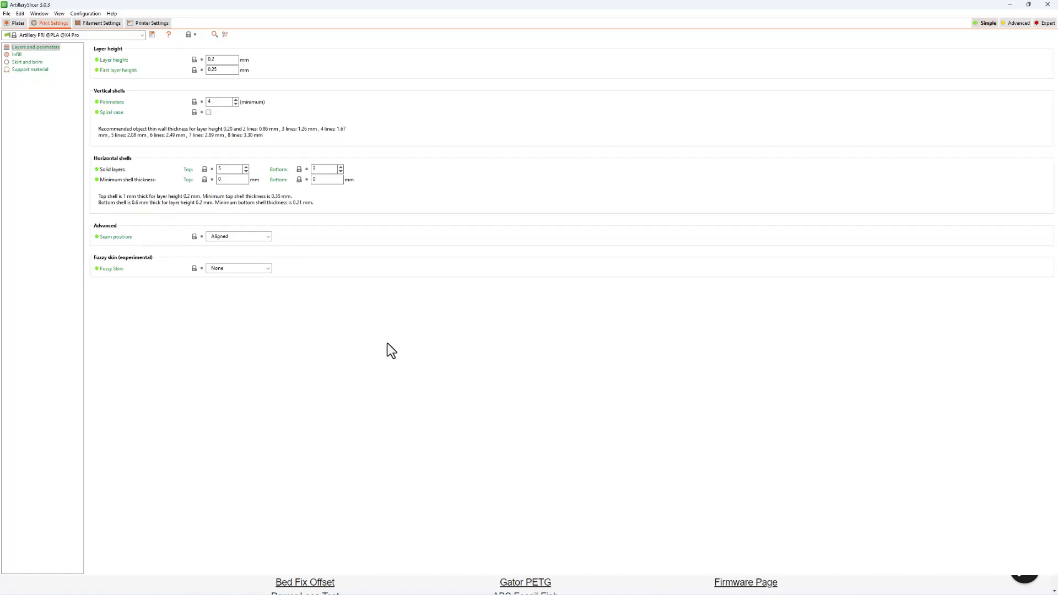
# Step: Review the skirt/brim and support material settings, then return to the Plater view
pyautogui.click(25, 62)
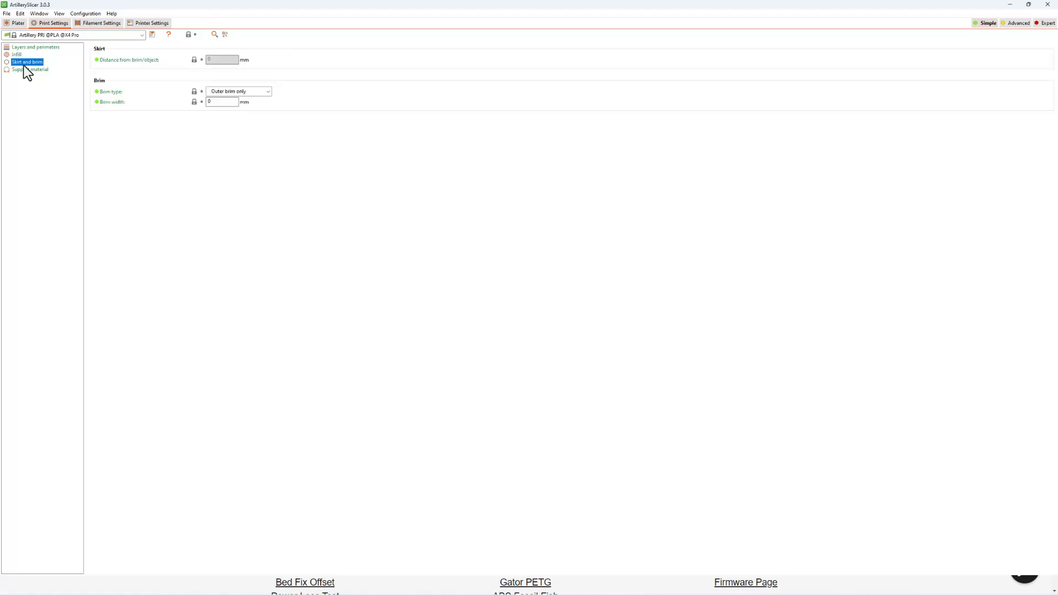
pyautogui.click(26, 70)
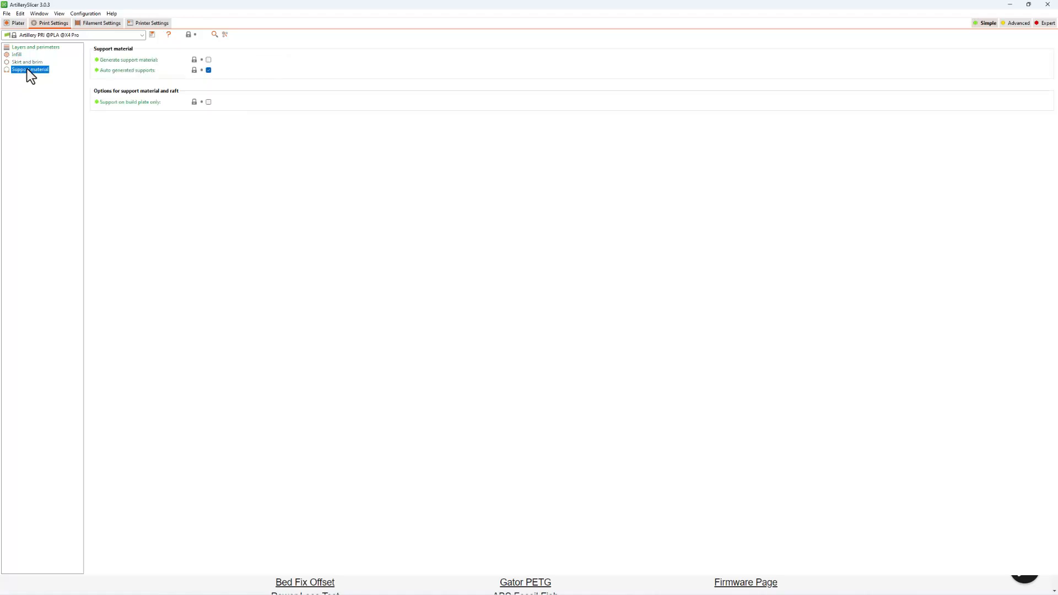
pyautogui.click(21, 24)
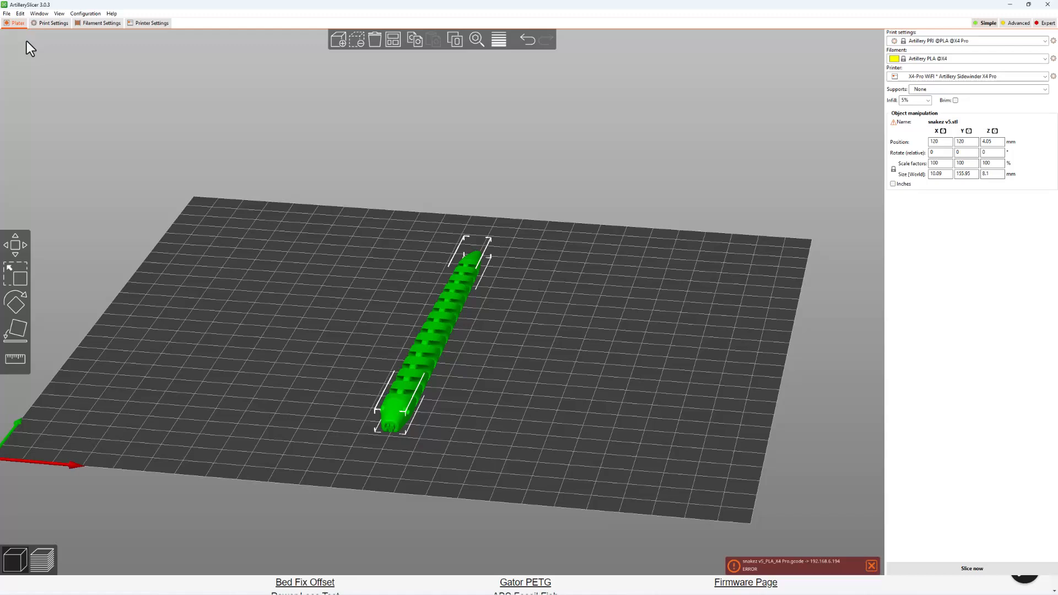
# Step: Slice the snake model and upload its G-code to the printer with Upload and Print
pyautogui.click(967, 572)
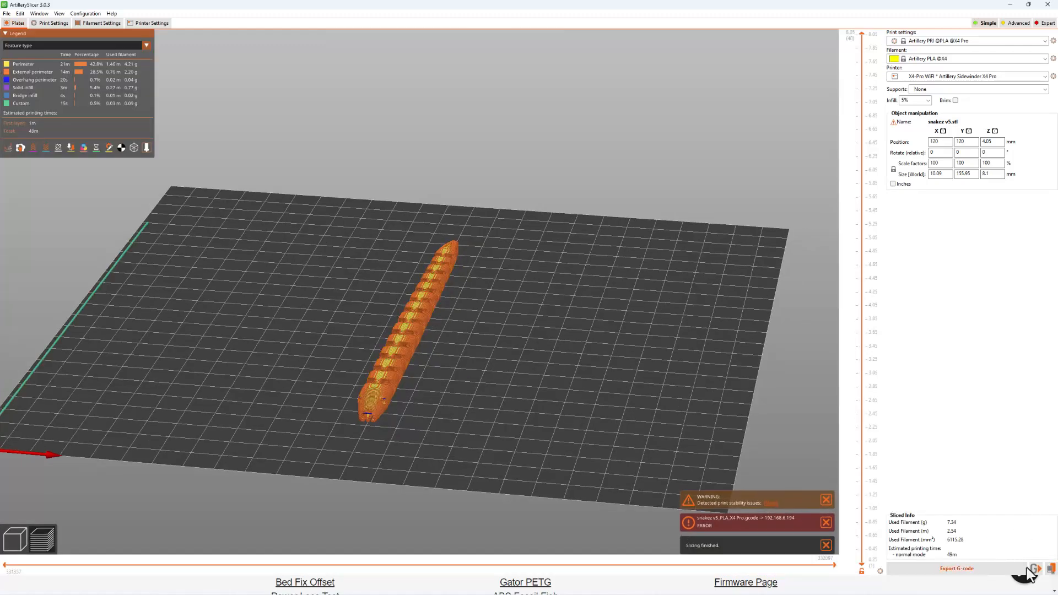
pyautogui.click(1035, 570)
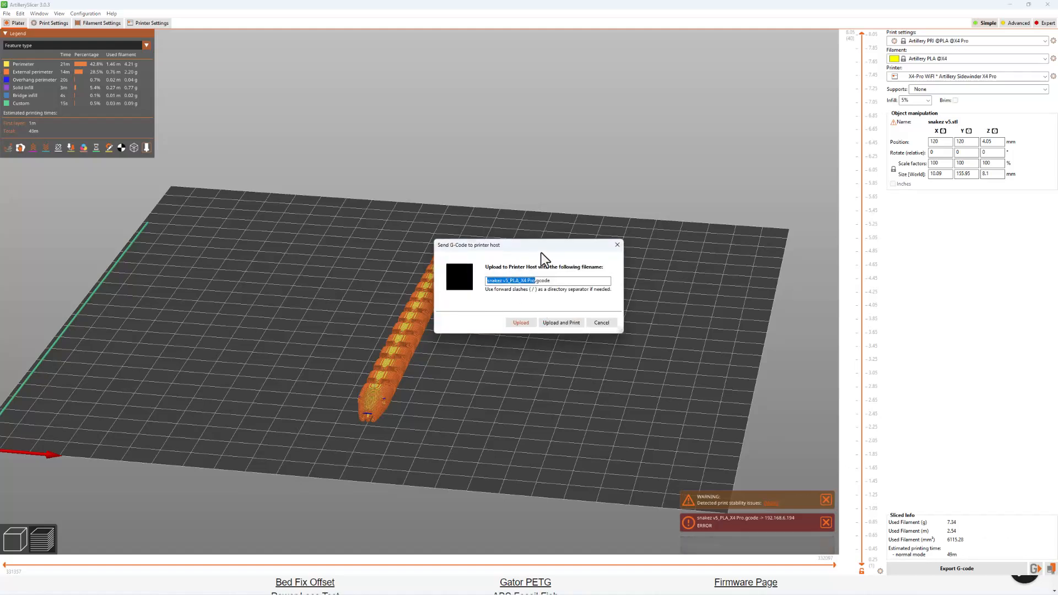
pyautogui.click(555, 323)
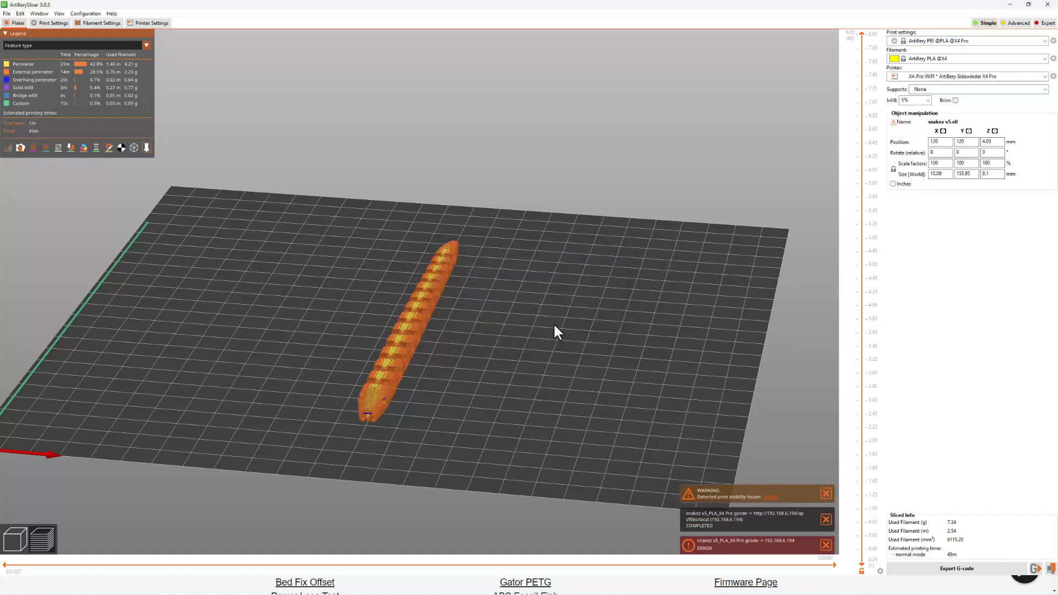